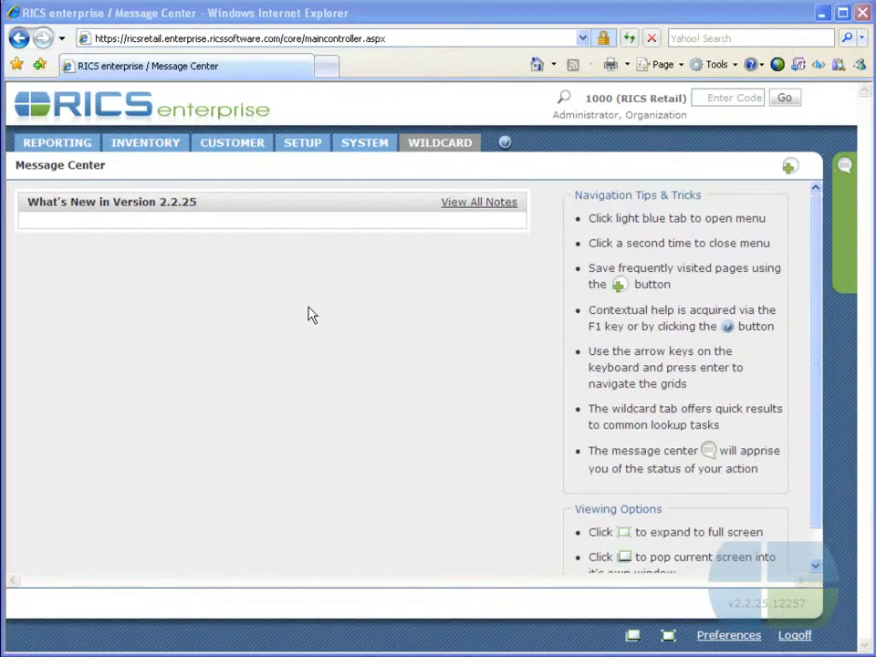
Step: Open the Manage Suppliers page, load the supplier with code NINE through the quick lookup, and clear the form
click(303, 149)
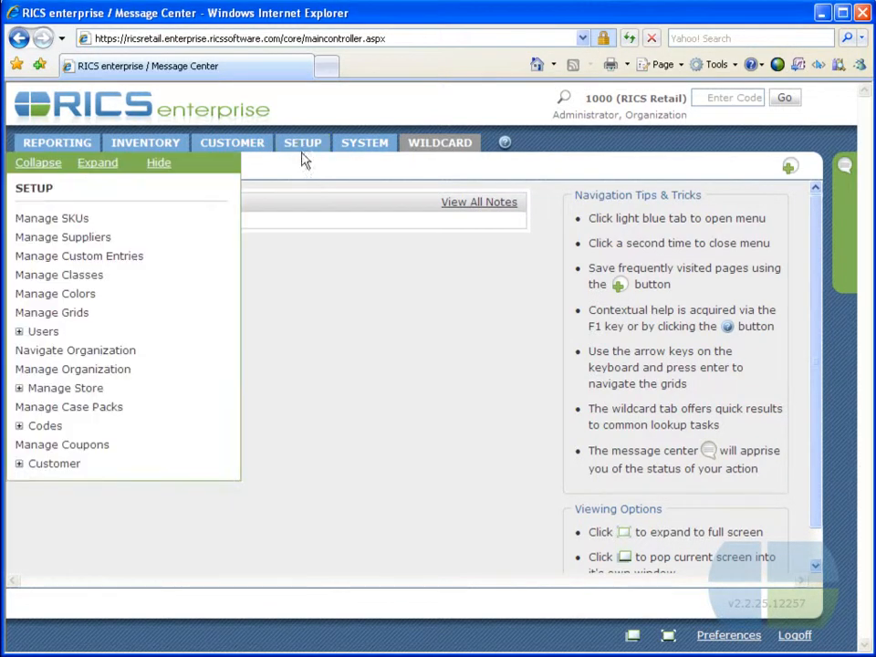
click(106, 239)
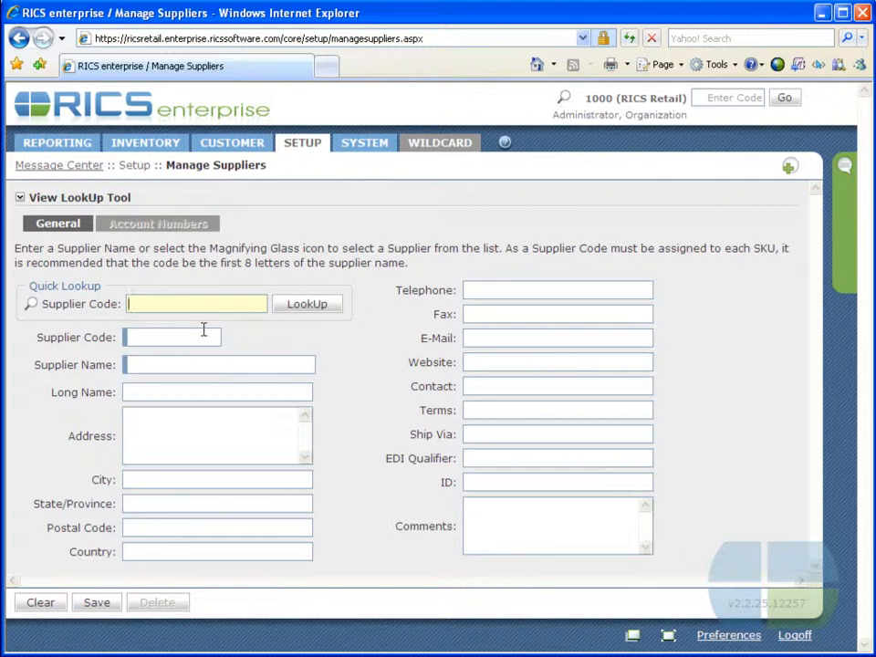
text(NINE)
key(Return)
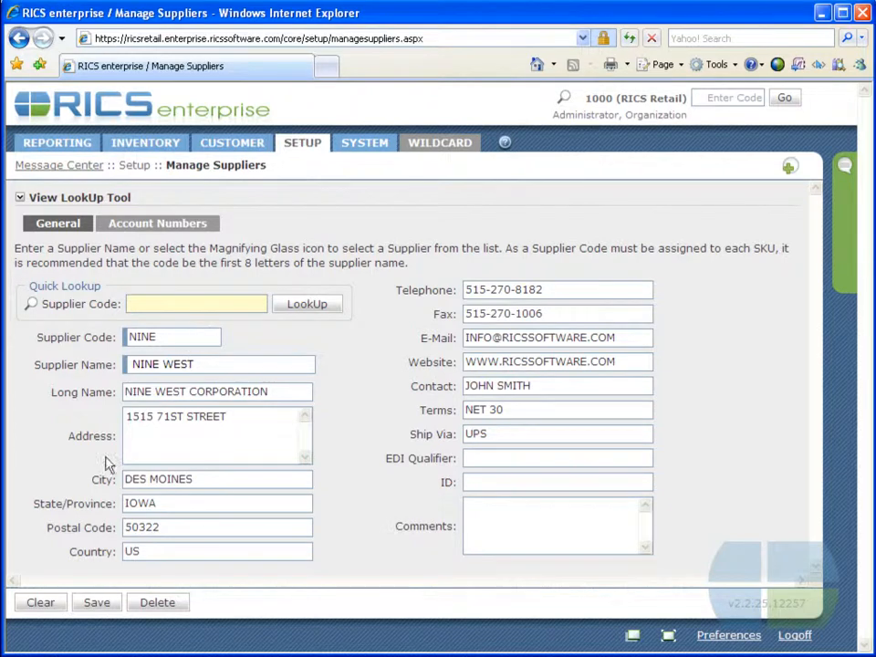
click(42, 602)
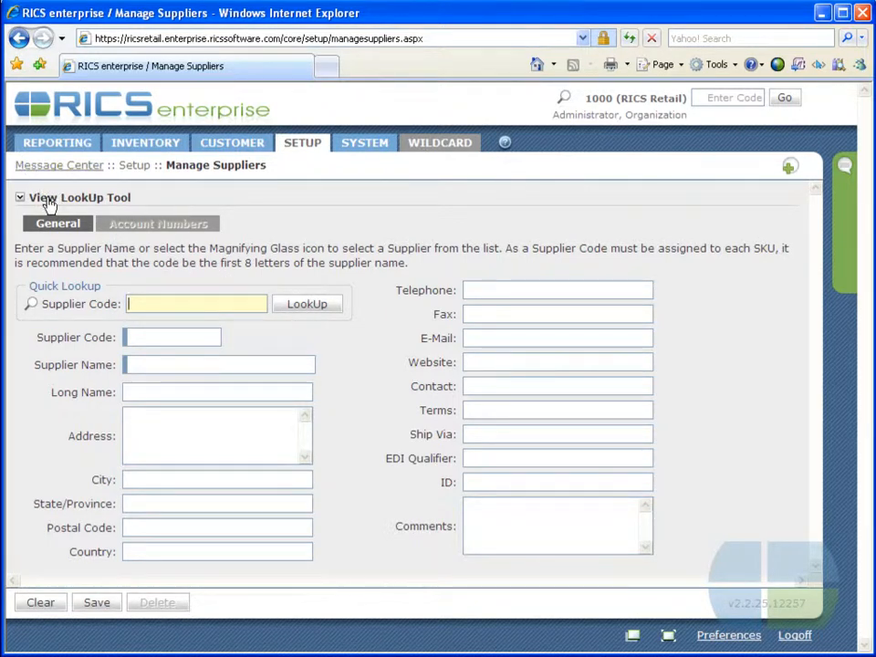
Step: Search the supplier lookup tool for supplier codes starting with N, load the Nike record, and clear the form
click(34, 306)
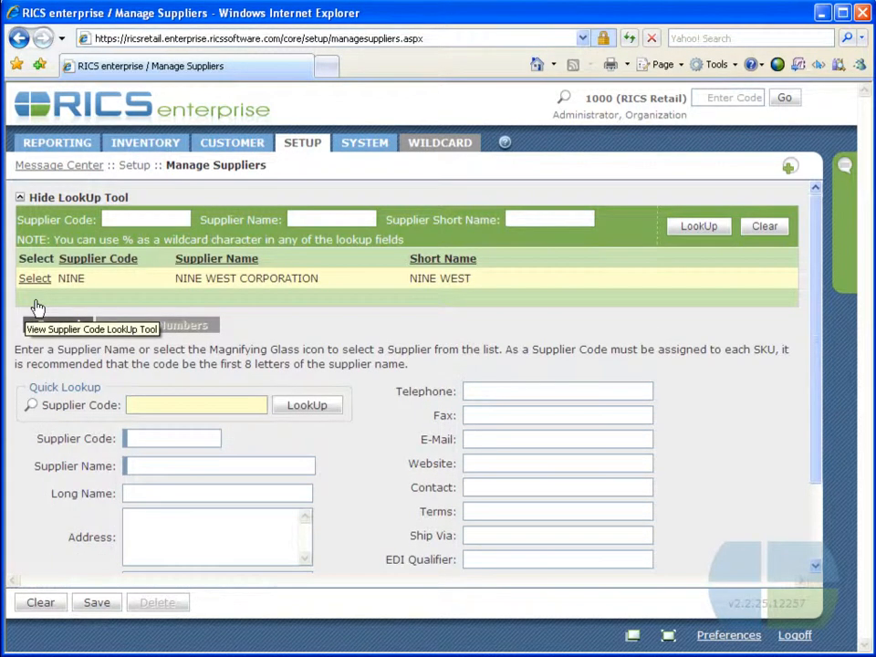
click(762, 226)
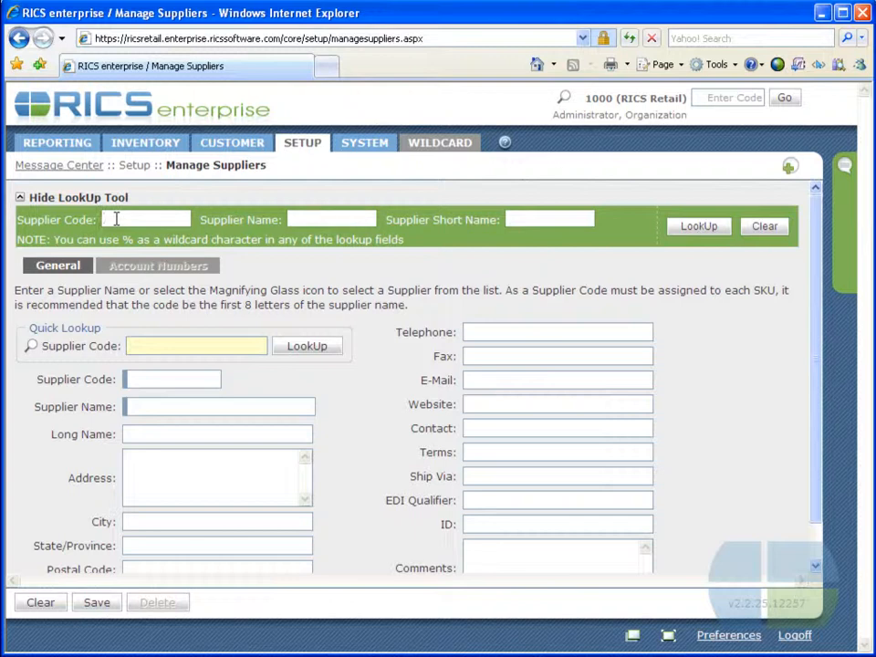
text(N)
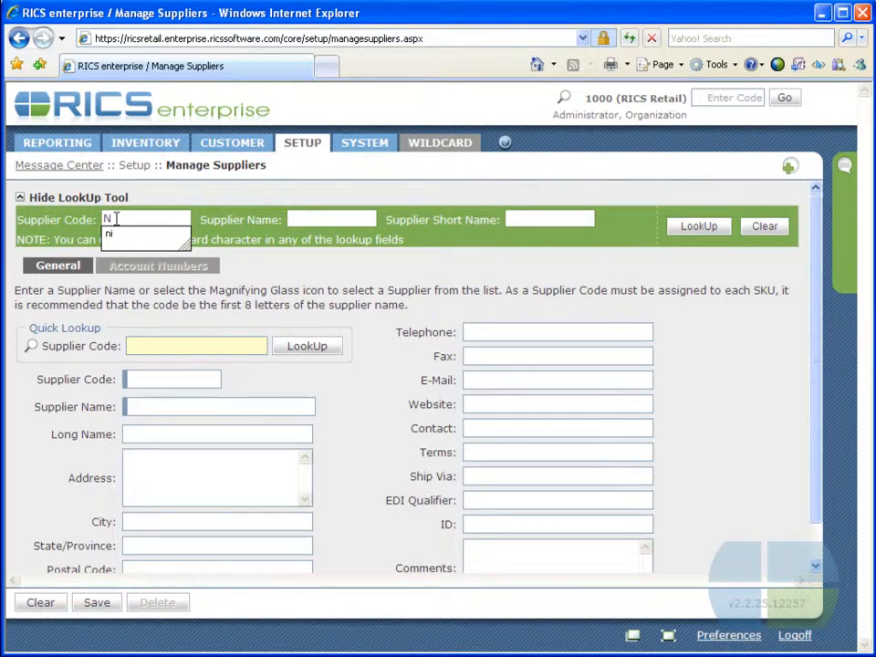
click(694, 228)
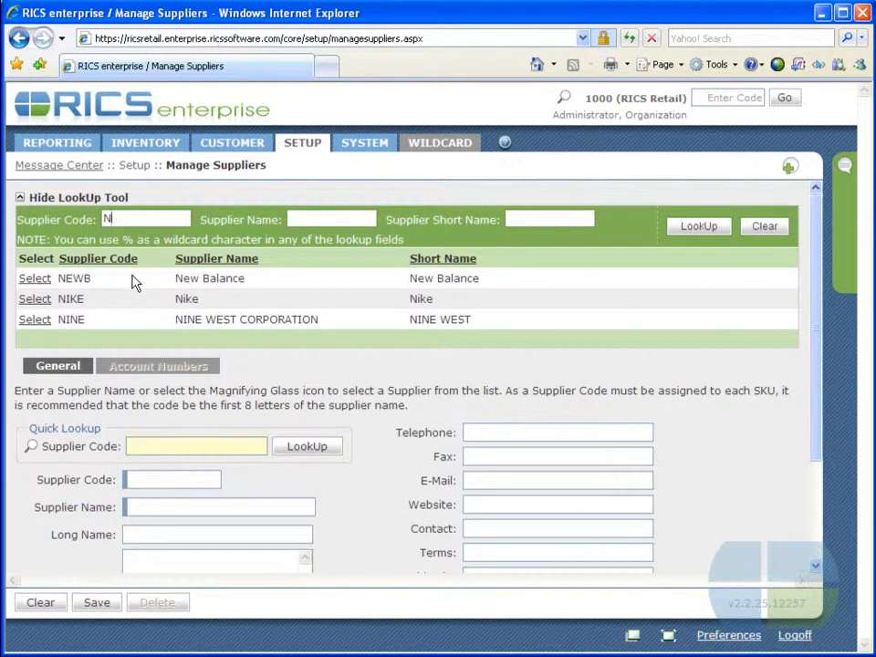
click(36, 303)
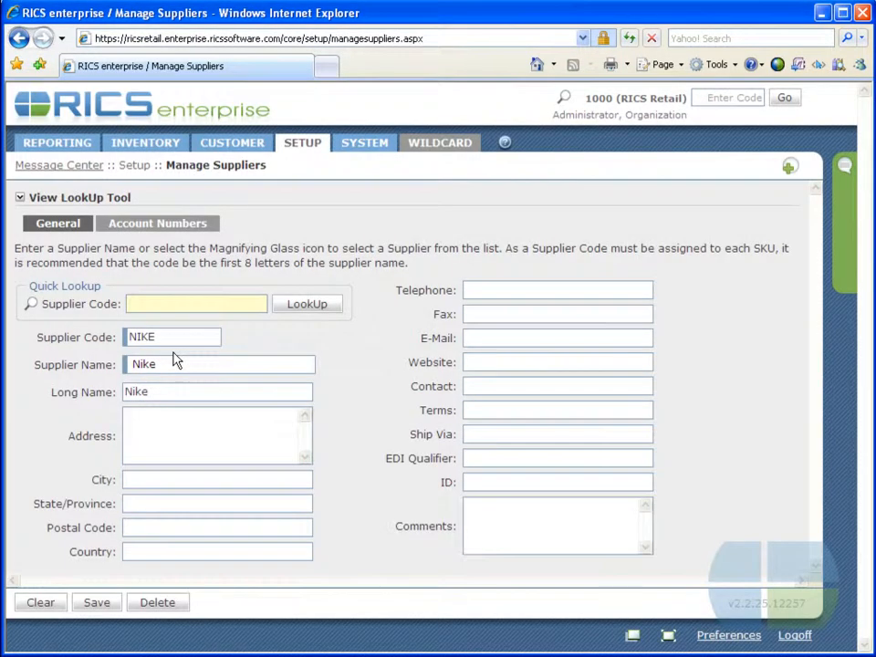
click(60, 609)
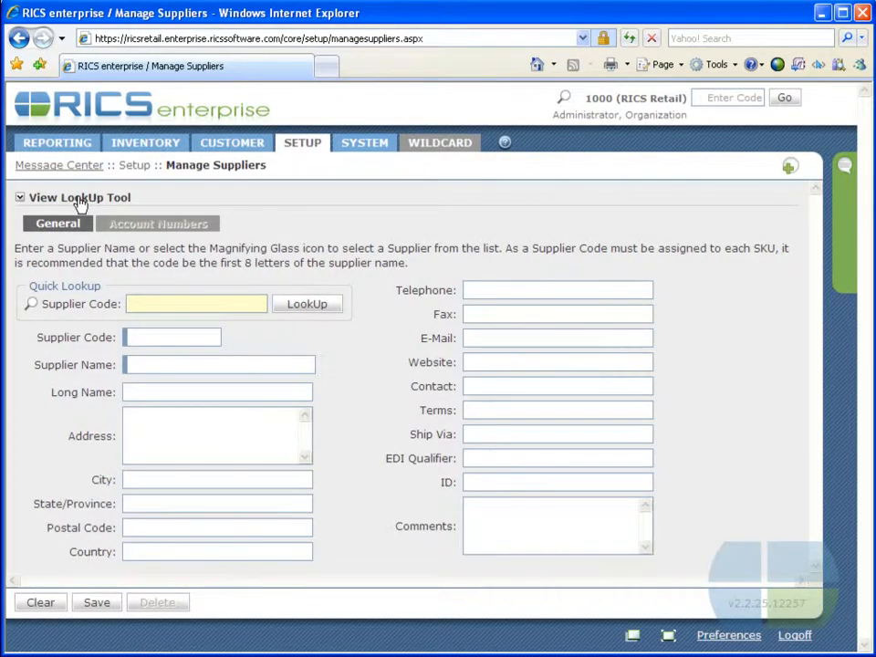
Step: Reset the lookup criteria, search for supplier names starting with AD, load the Adidas record ADID2, and clear the form
click(80, 198)
text(N)
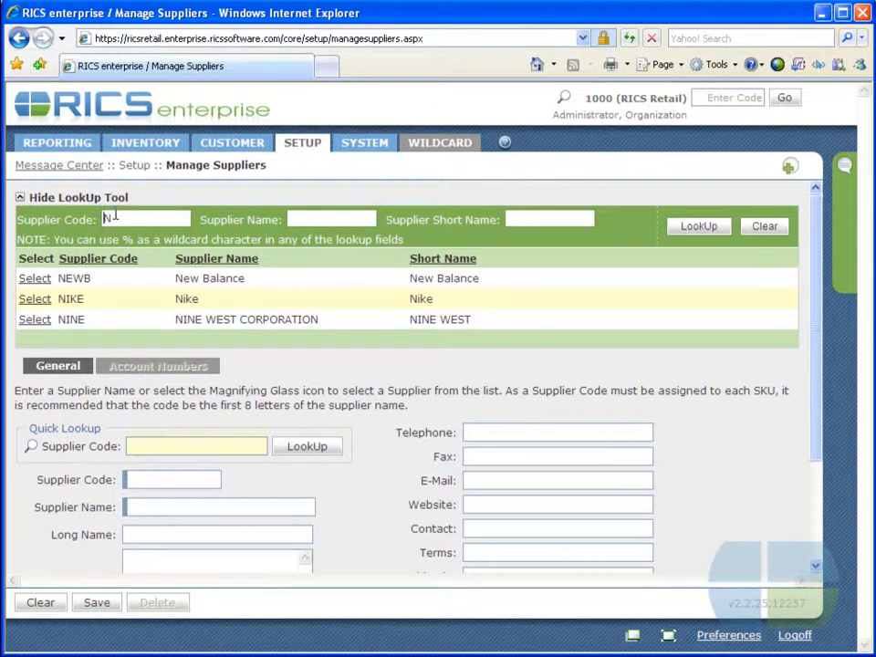
double_click(115, 218)
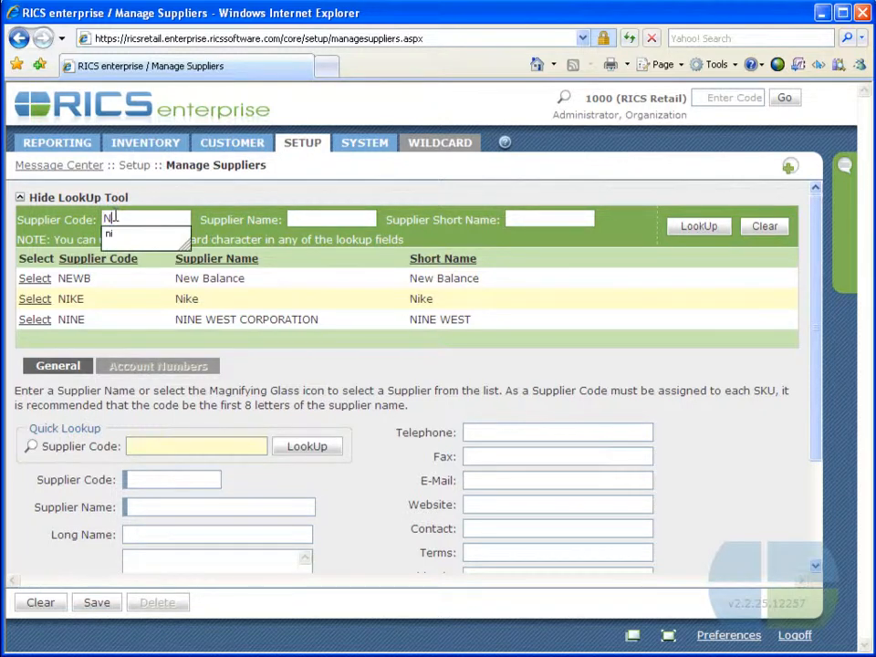
key(BackSpace)
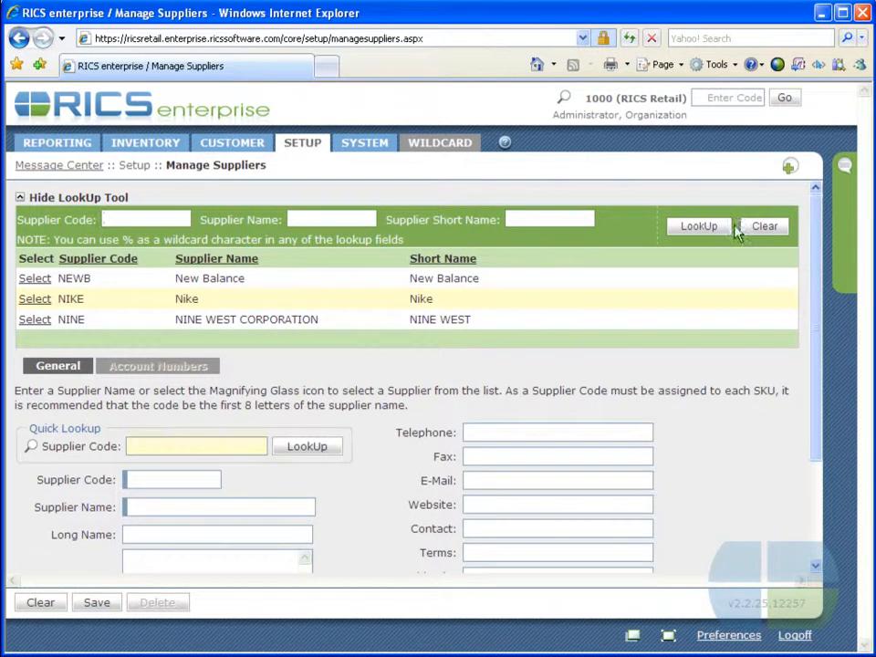
click(761, 227)
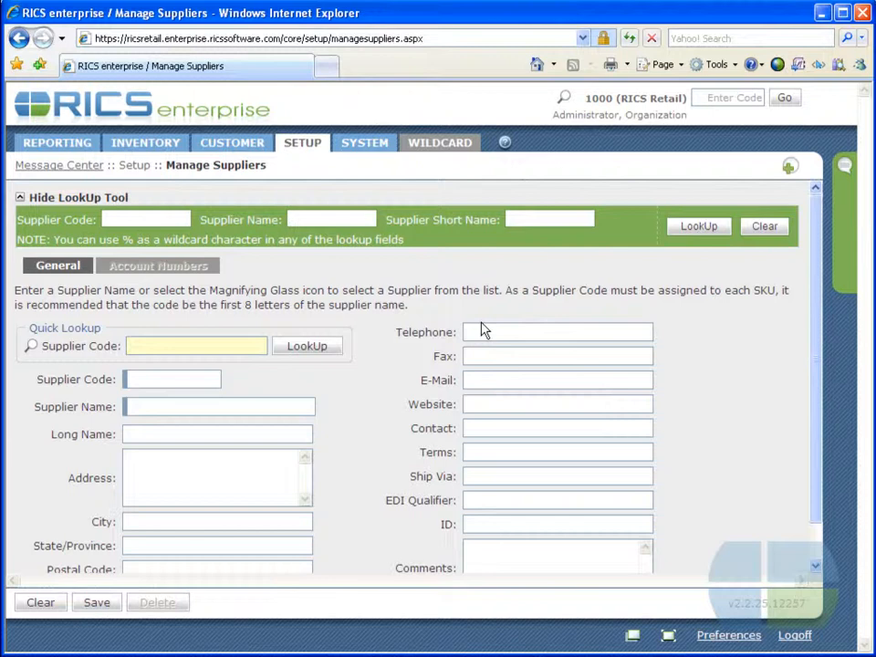
text(AD)
click(682, 232)
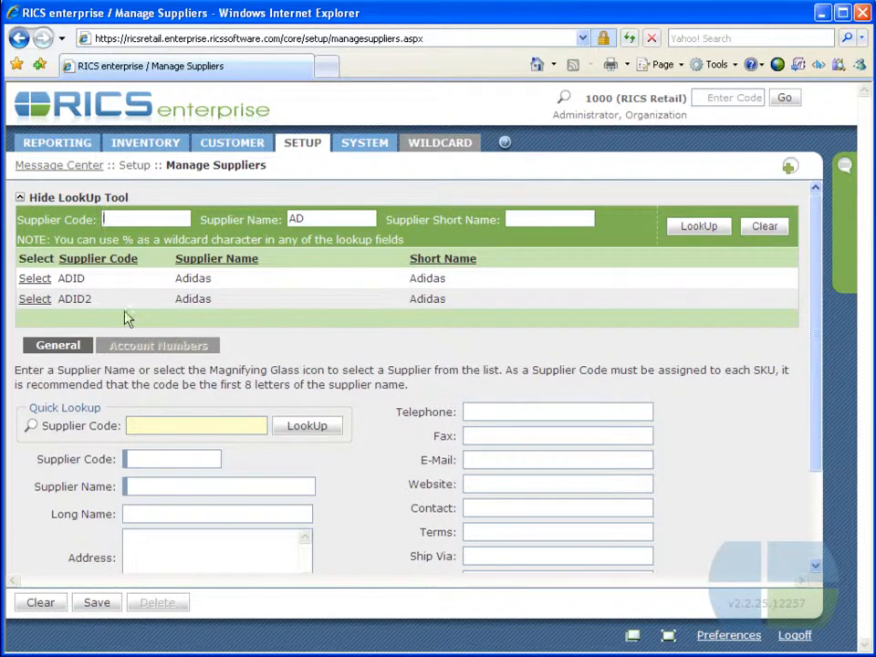
click(32, 299)
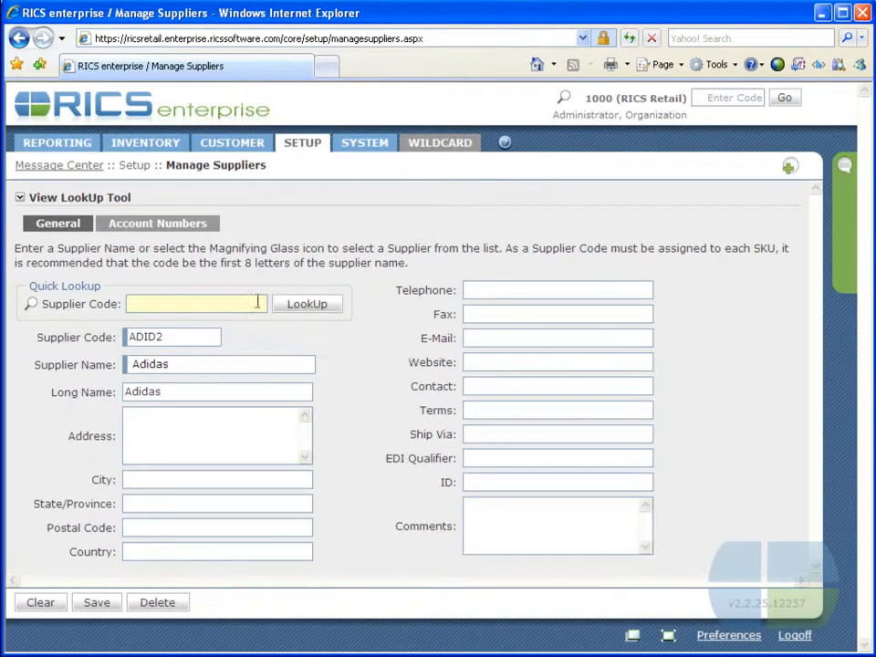
click(41, 606)
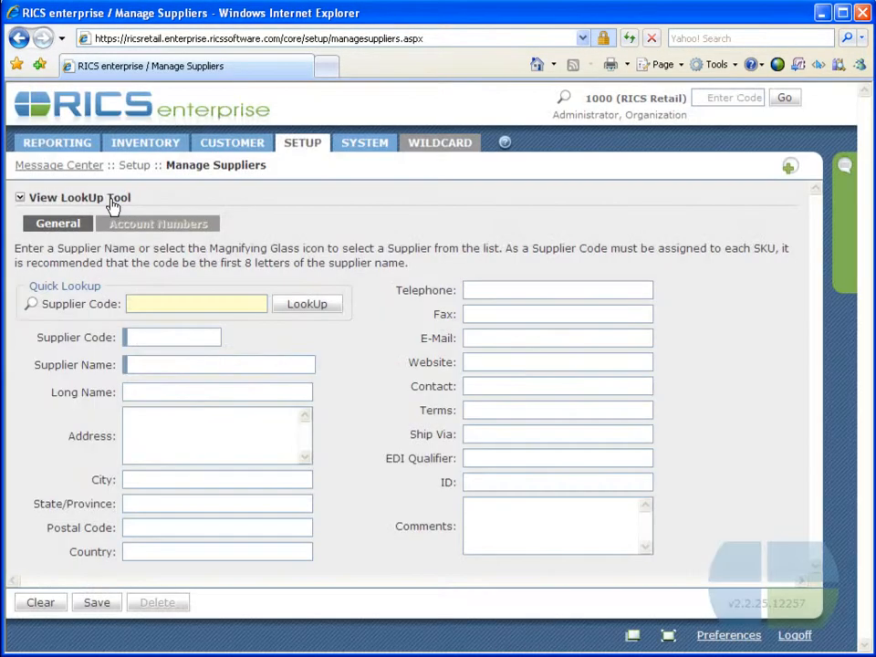
Step: Reset the lookup criteria, search by supplier short name M to load the Mephisto record, and clear the form
click(109, 200)
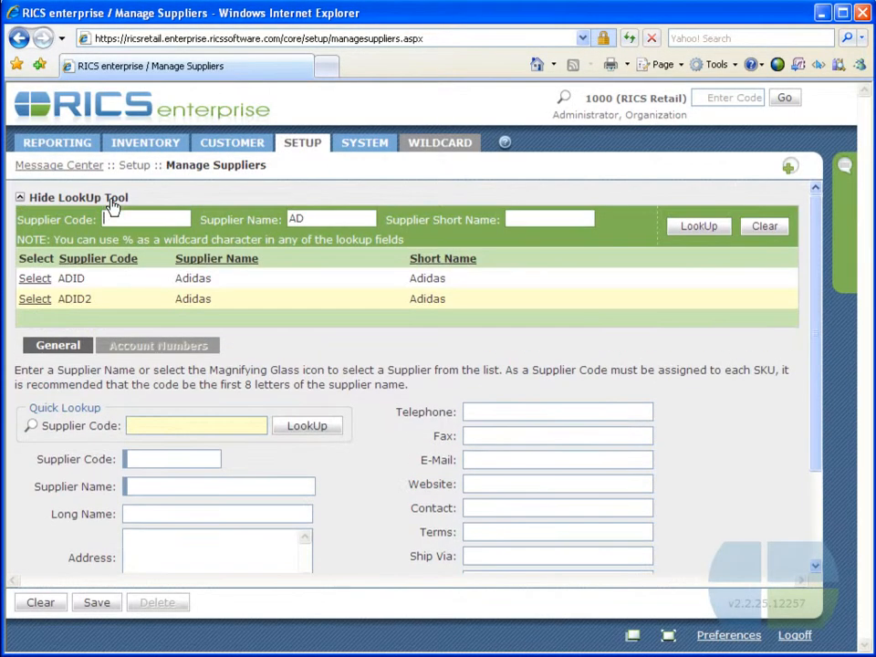
click(764, 227)
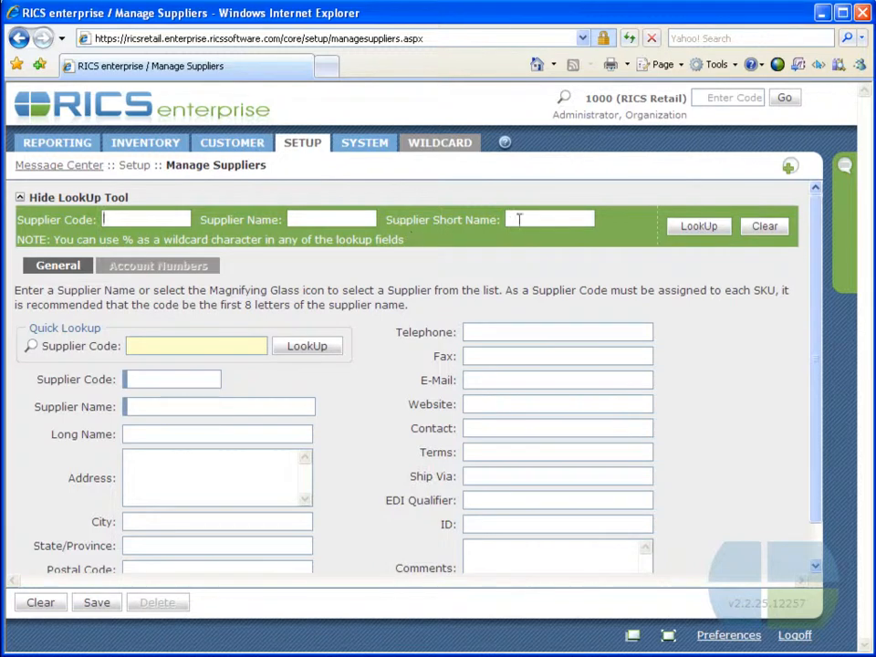
click(528, 217)
text(M)
click(695, 227)
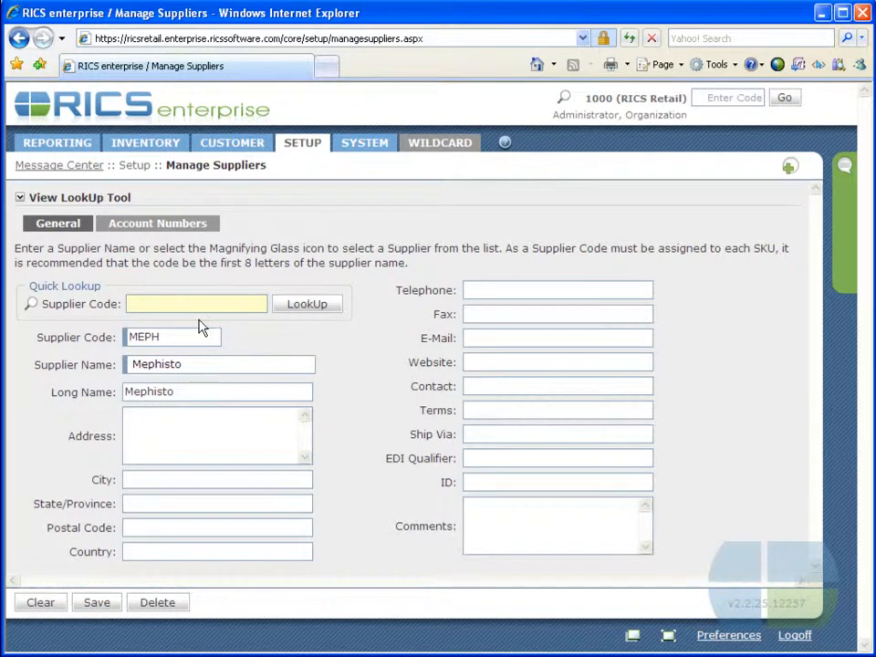
click(56, 606)
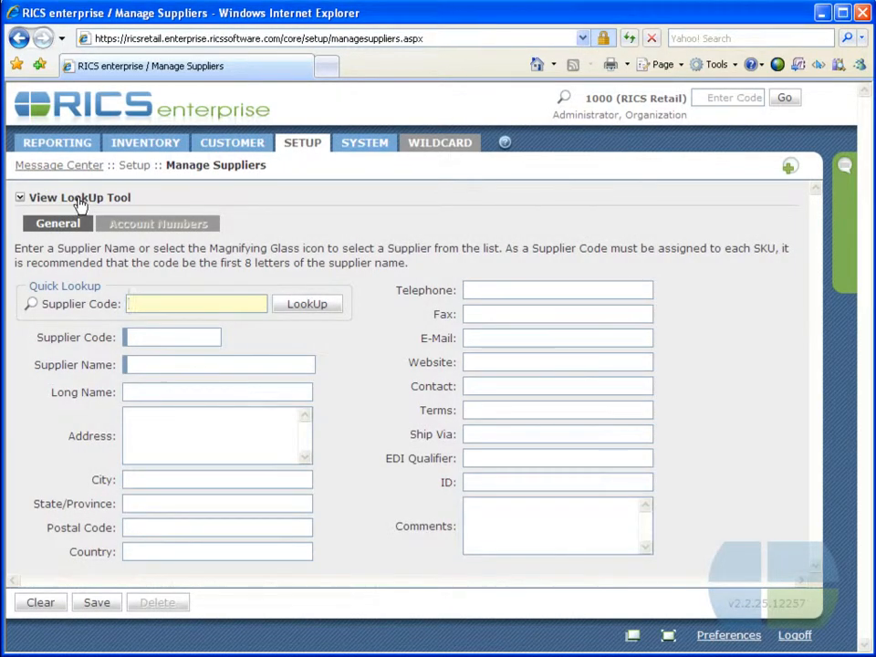
Step: Search the lookup tool for supplier names containing N anywhere, using the wildcard criterion %N
click(80, 200)
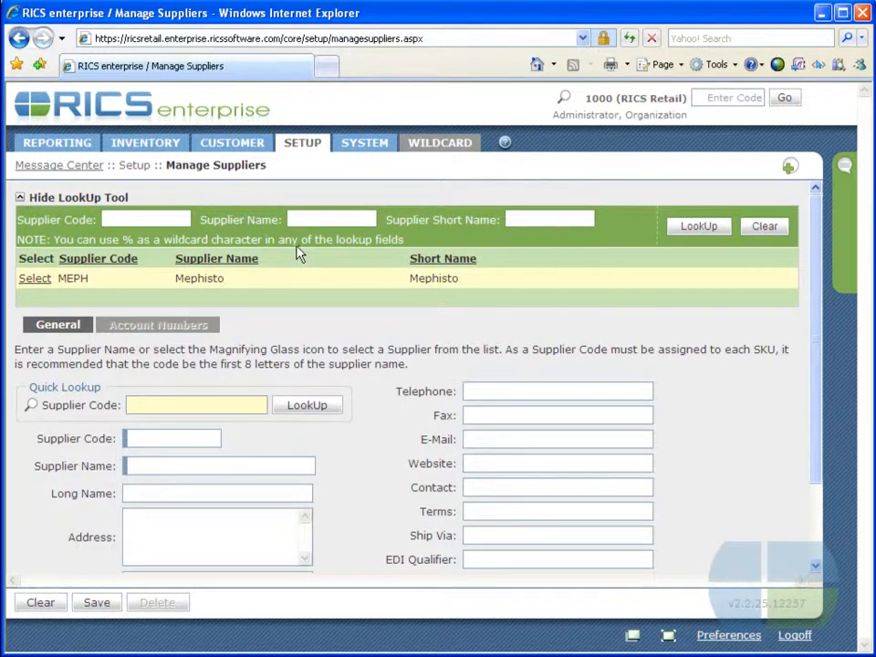
click(300, 217)
click(684, 229)
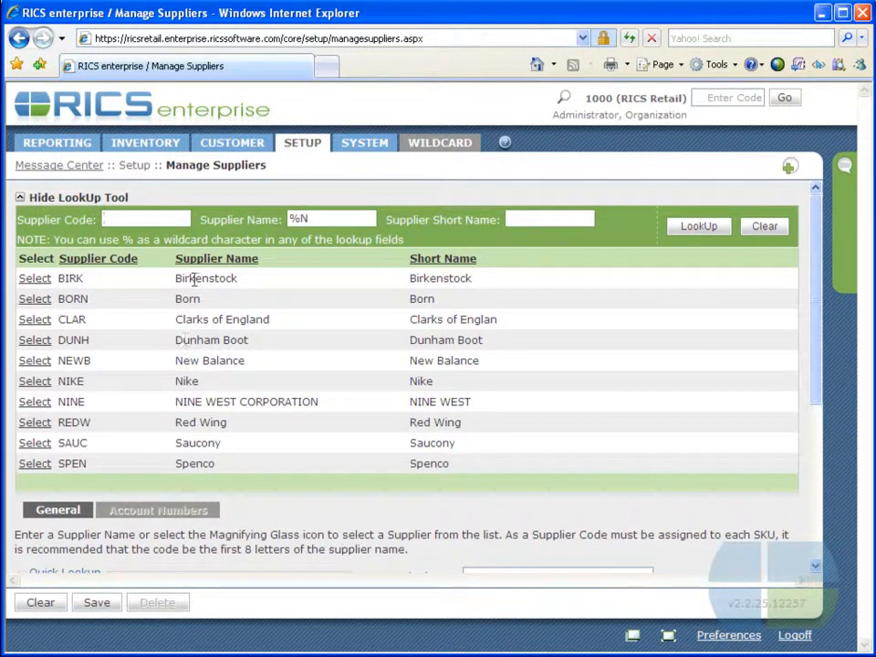
Step: Repeat the supplier name search with N and no wildcard, and clear the lookup criteria and results
click(299, 219)
key(BackSpace)
click(685, 235)
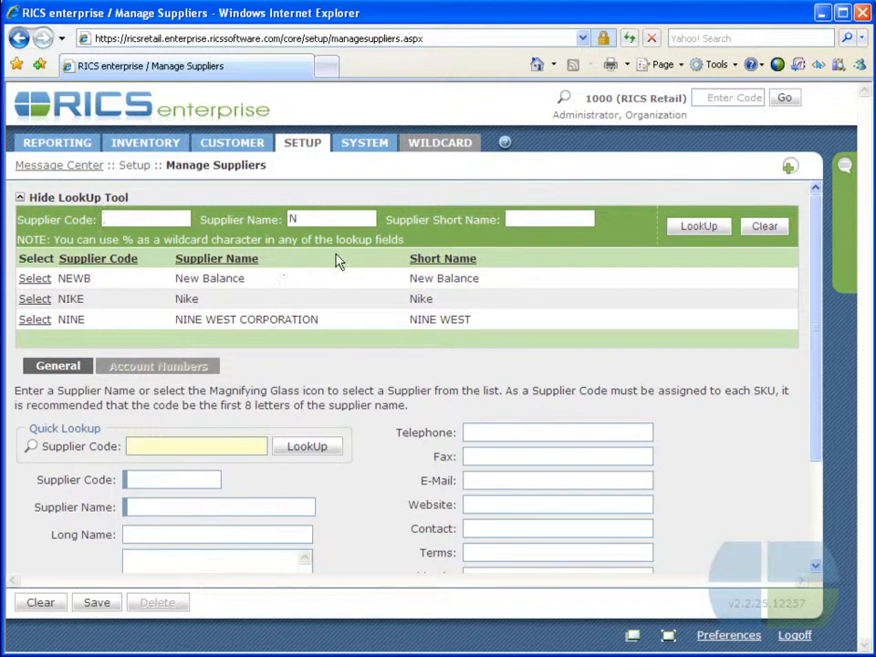
click(763, 231)
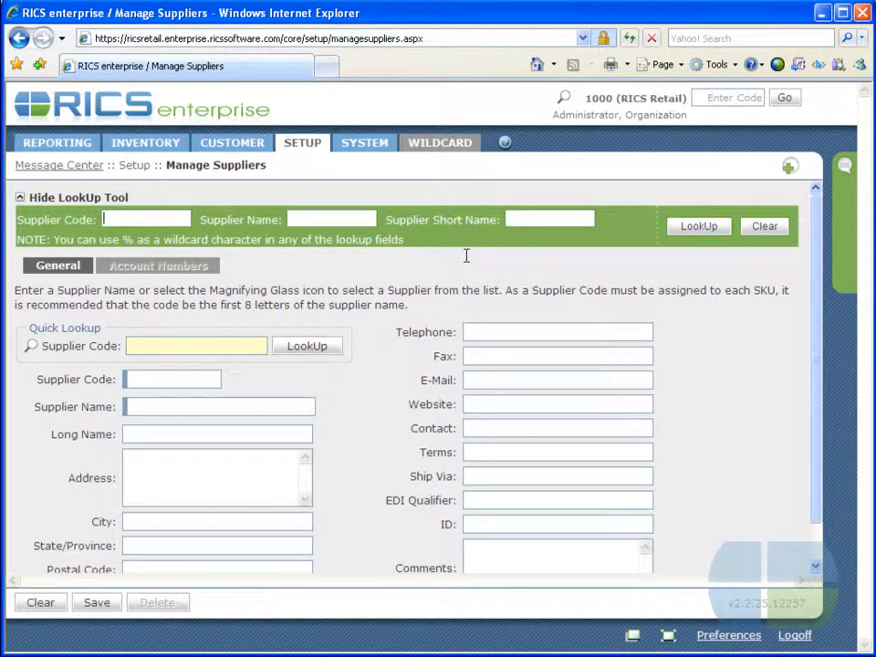